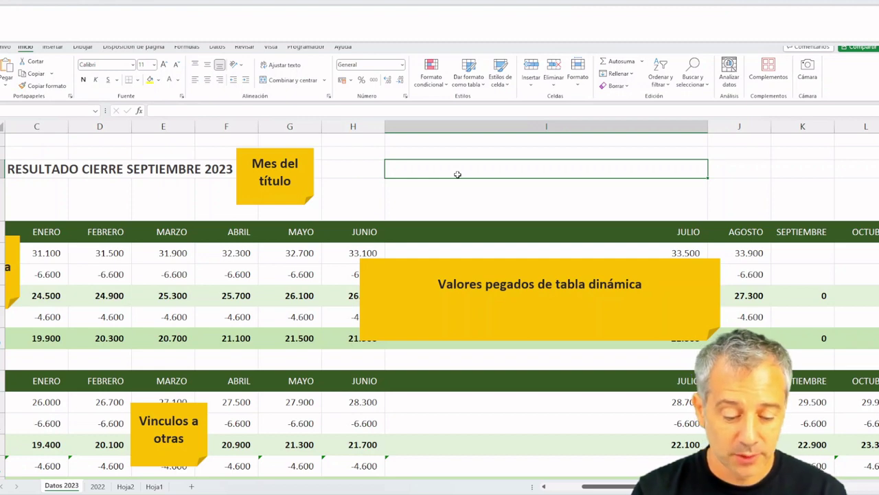
Enter =CELDA("nombrearchivo") in I3 to return the LinkedinReporting.xlsx path ending in Datos 2023.
{"action": "type", "text": "=CELDA"}
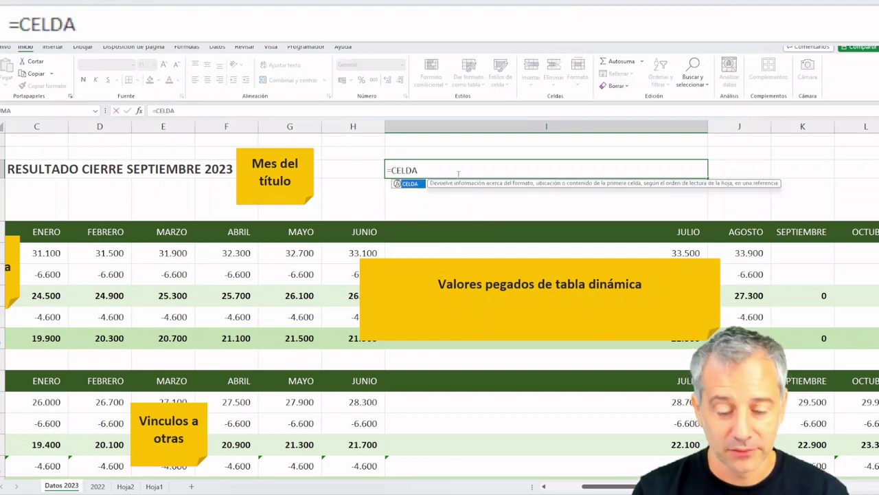
{"action": "type", "text": "("}
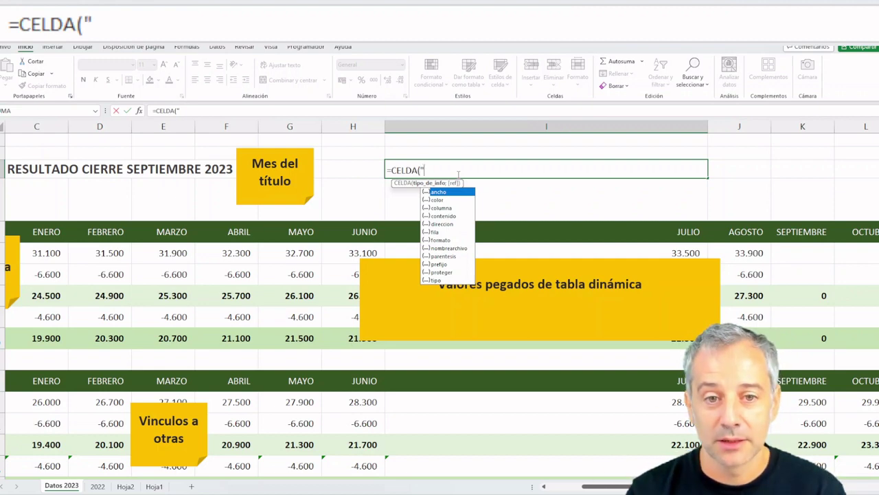
{"action": "double_click", "coordinate": [460, 249]}
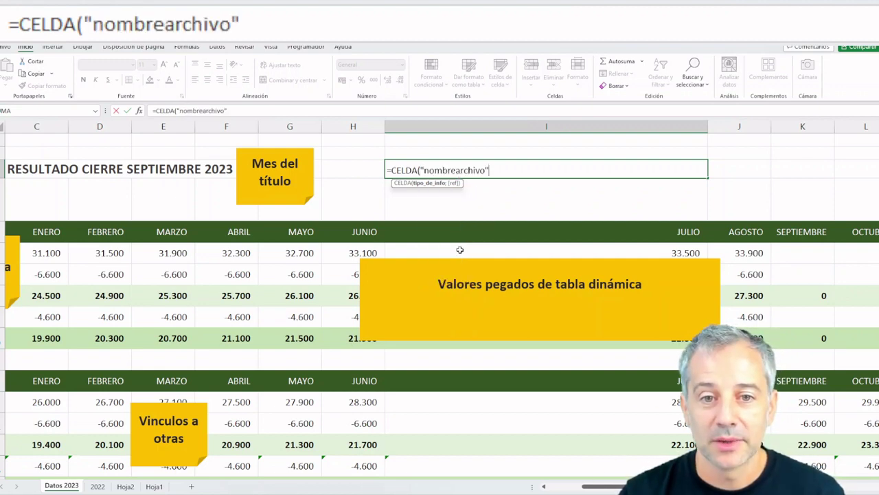
{"action": "type", "text": ")"}
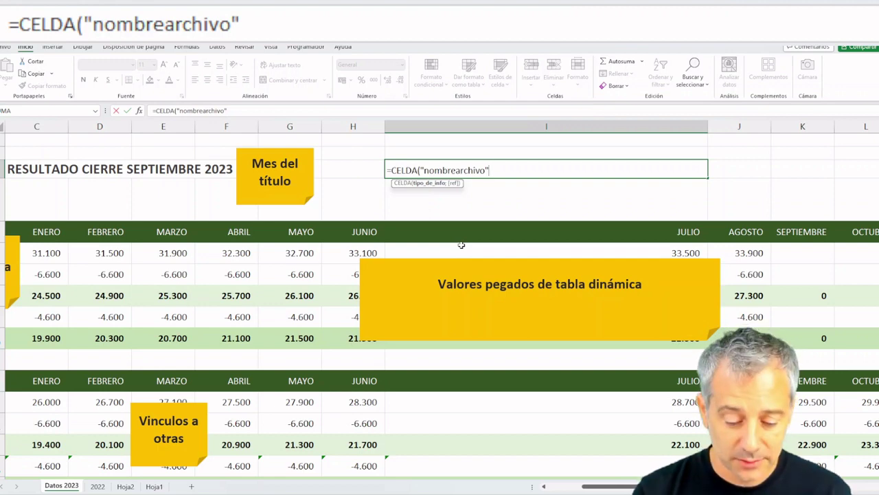
{"action": "key", "text": "Return"}
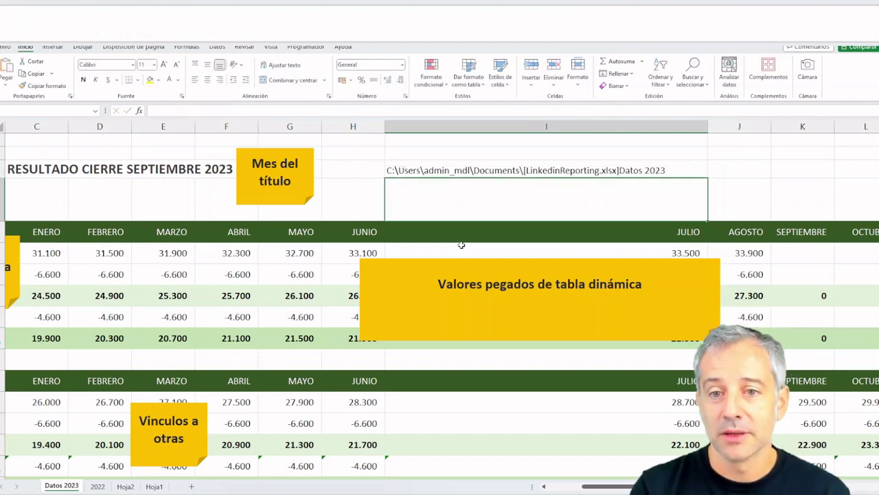
Delete 'Datos ' from the Datos 2023 sheet tab so it reads 2023, updating I3's path.
{"action": "left_click", "coordinate": [444, 169]}
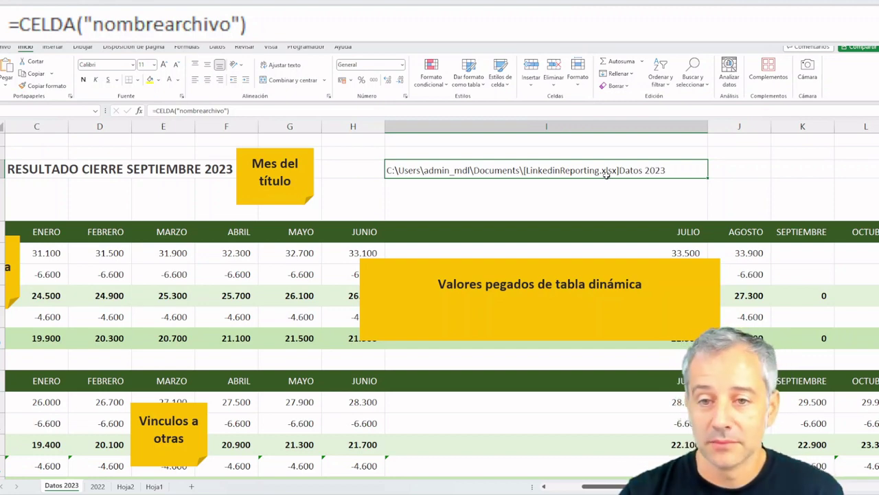
{"action": "double_click", "coordinate": [60, 486]}
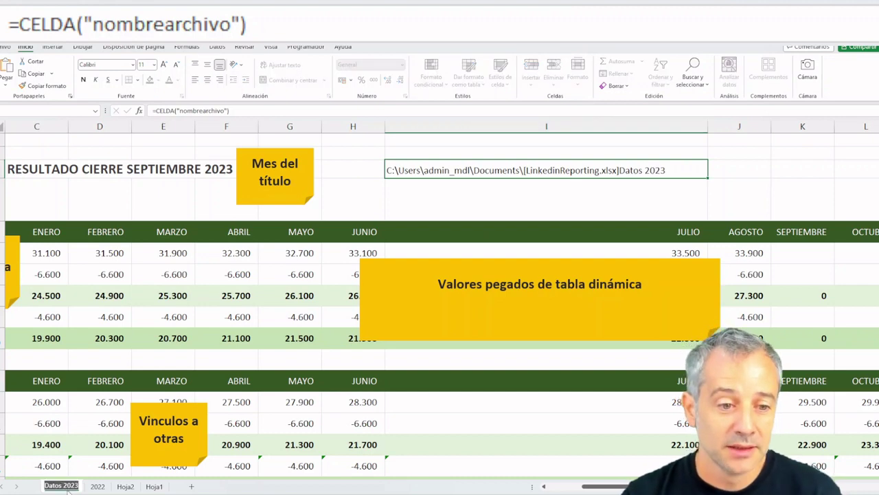
{"action": "left_click", "coordinate": [66, 486]}
{"action": "key", "text": "BackSpace"}
{"action": "key", "text": "BackSpace"}
{"action": "key", "text": "BackSpace"}
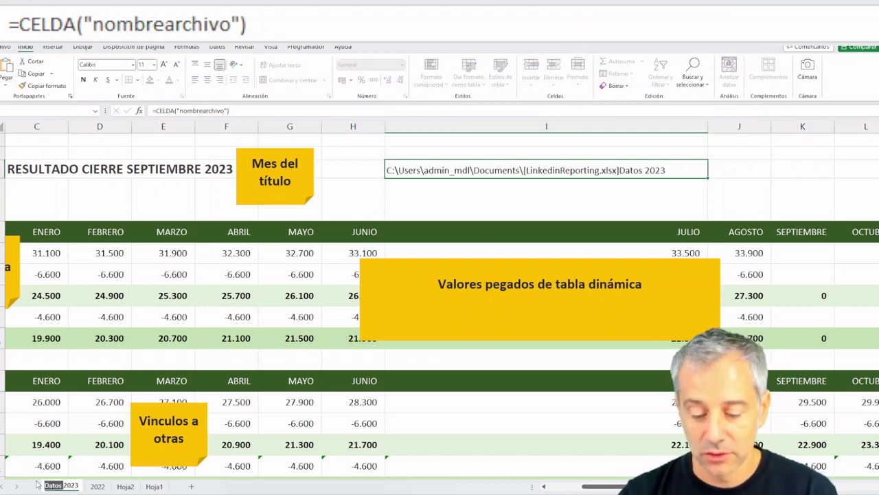
{"action": "key", "text": "Return"}
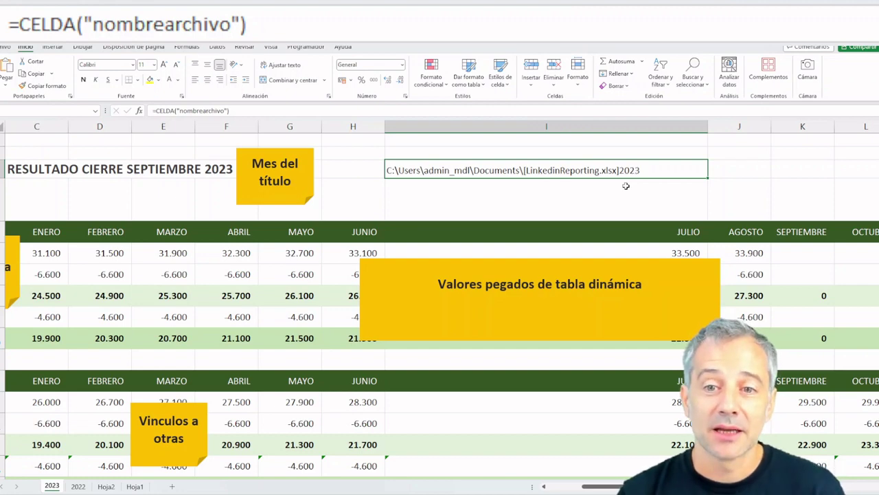
Enter =ENCONTRAR("]";I3) in I4, which returns 53 as the closing bracket's position.
{"action": "left_click", "coordinate": [626, 186]}
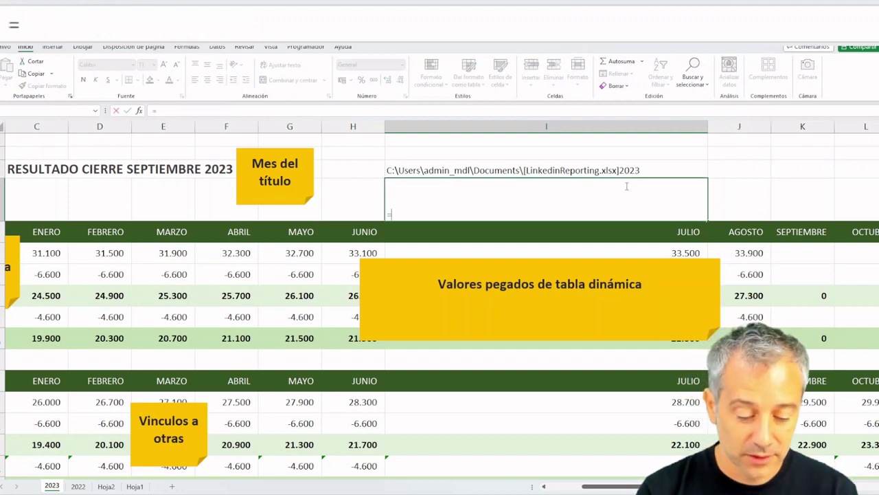
{"action": "type", "text": "=ENCONTRAR"}
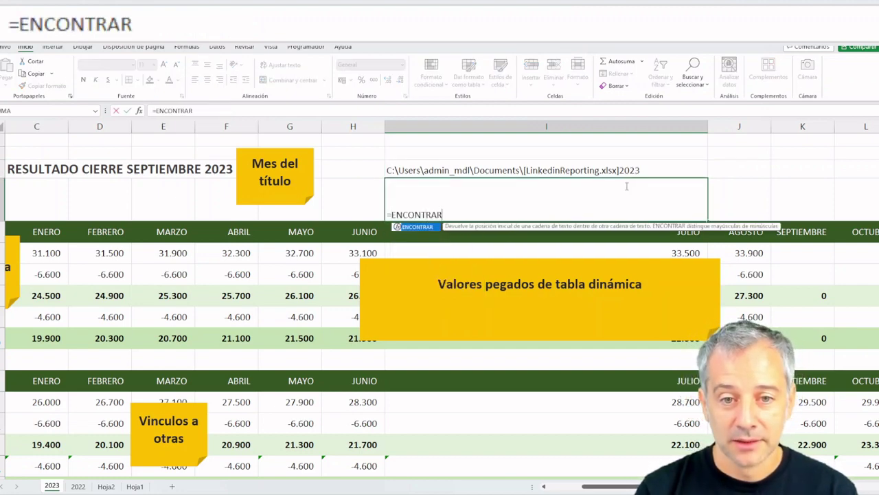
{"action": "type", "text": "("}
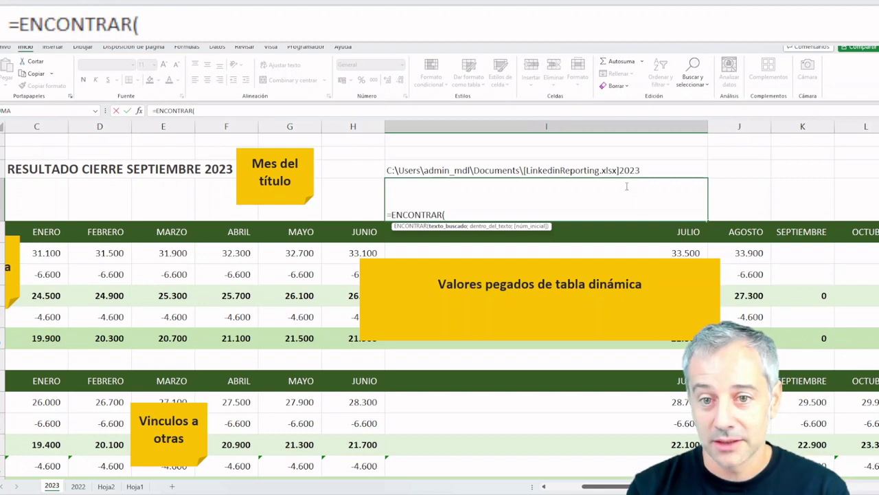
{"action": "type", "text": "\"]\""}
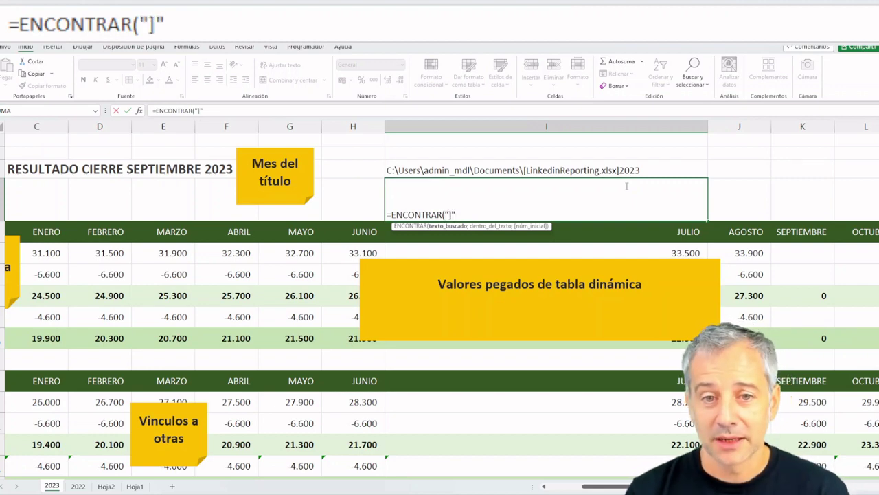
{"action": "type", "text": ";"}
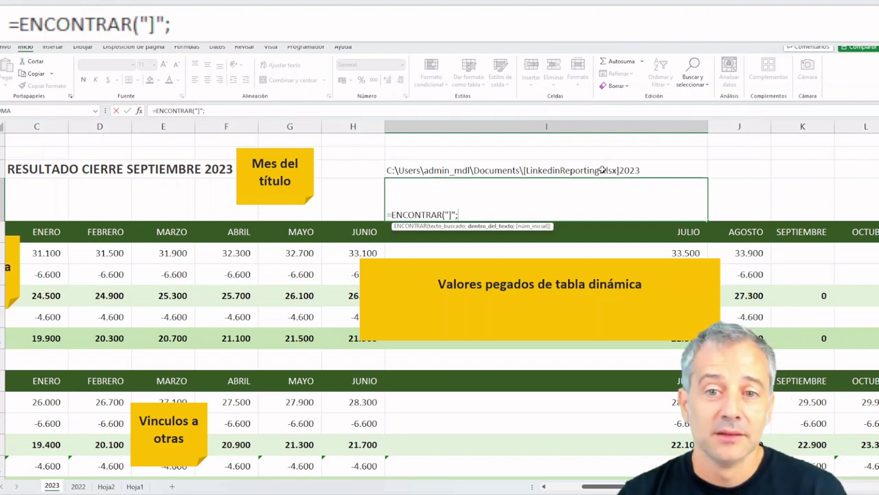
{"action": "left_click", "coordinate": [602, 167]}
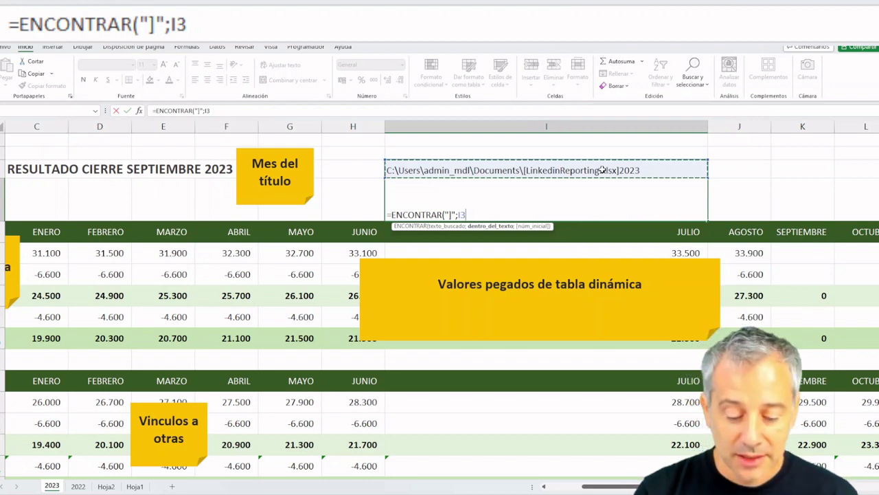
{"action": "type", "text": ")"}
{"action": "key", "text": "Return"}
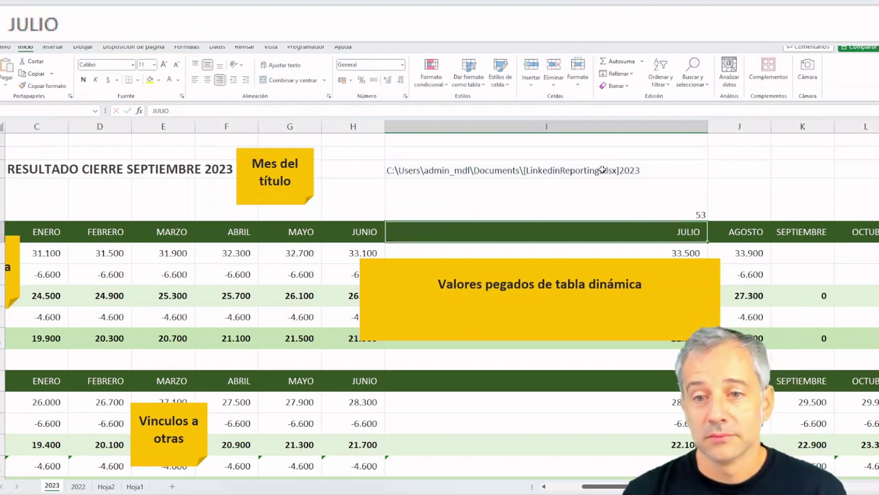
{"action": "key", "text": "Up"}
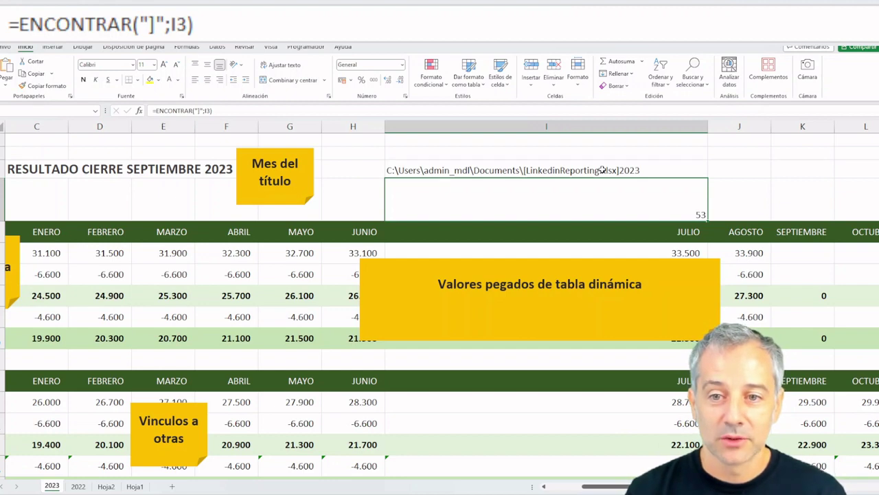
Rewrite I3 as =EXTRAE(CELDA("nombrearchivo");ENCONTRAR("]";CELDA("nombrearchivo"))+1;100), returning just 2023.
{"action": "left_click", "coordinate": [458, 168]}
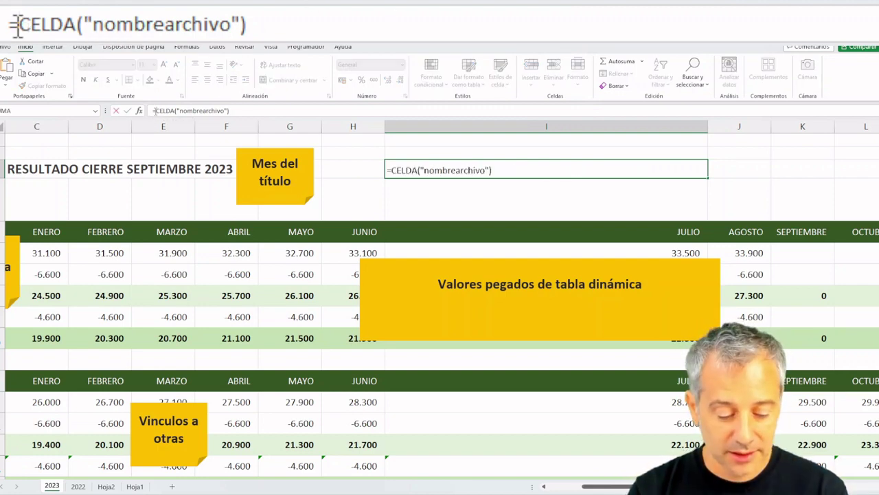
{"action": "type", "text": "EX"}
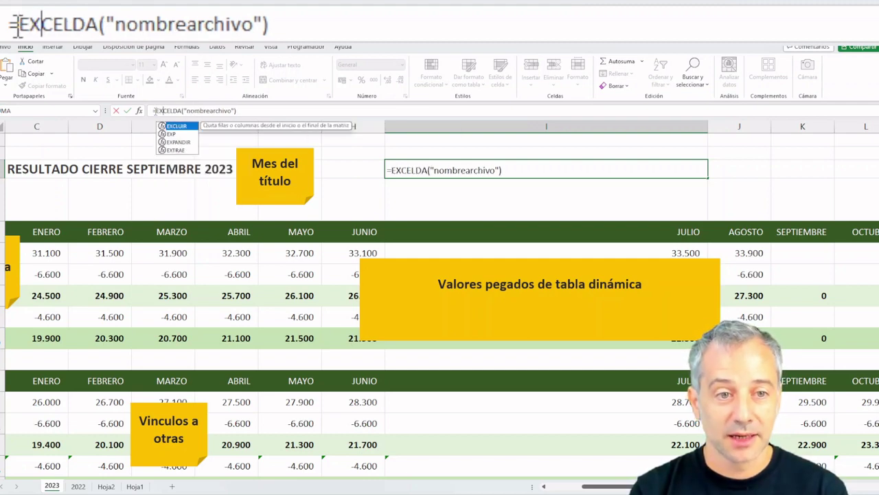
{"action": "type", "text": "TRAE("}
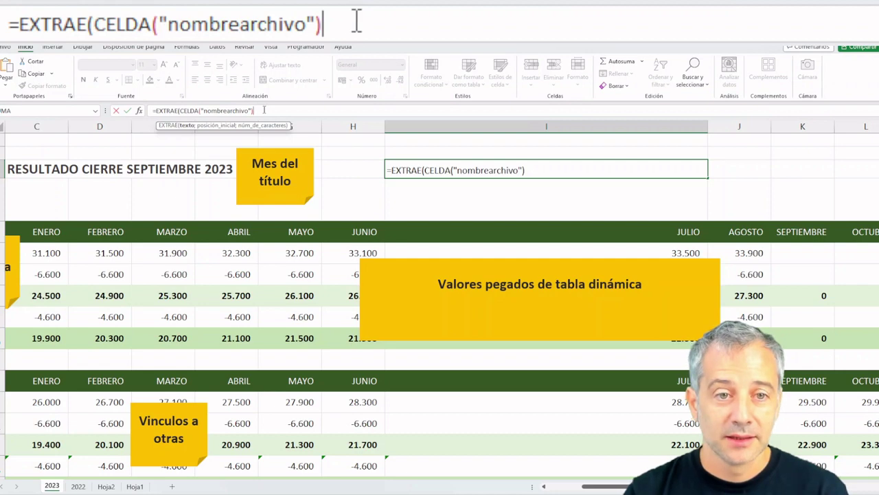
{"action": "type", "text": ";"}
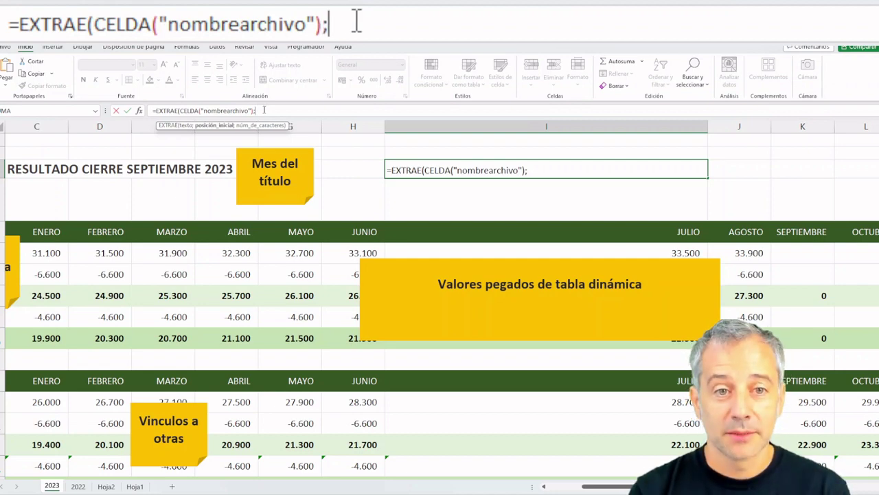
{"action": "type", "text": "ENCONTRA"}
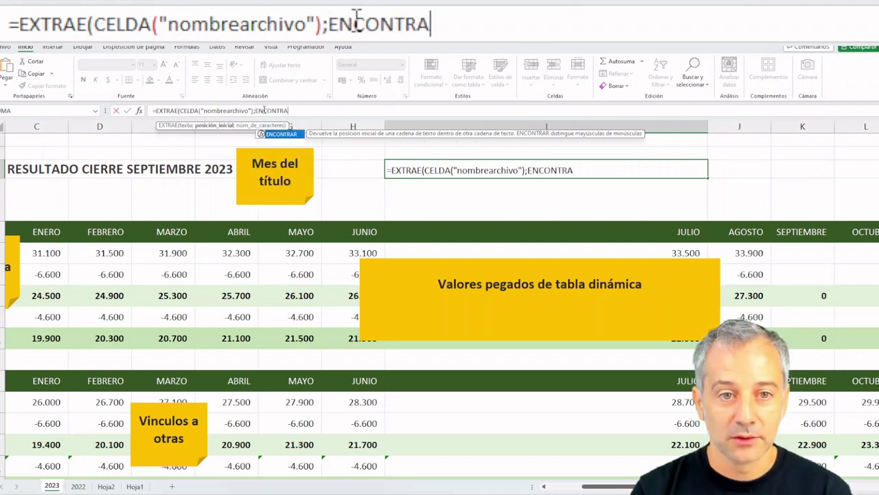
{"action": "type", "text": "R(\""}
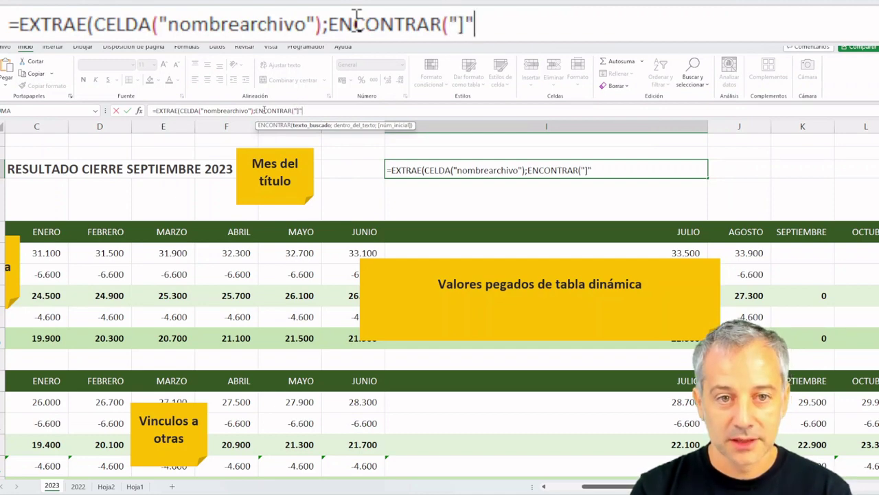
{"action": "type", "text": ";"}
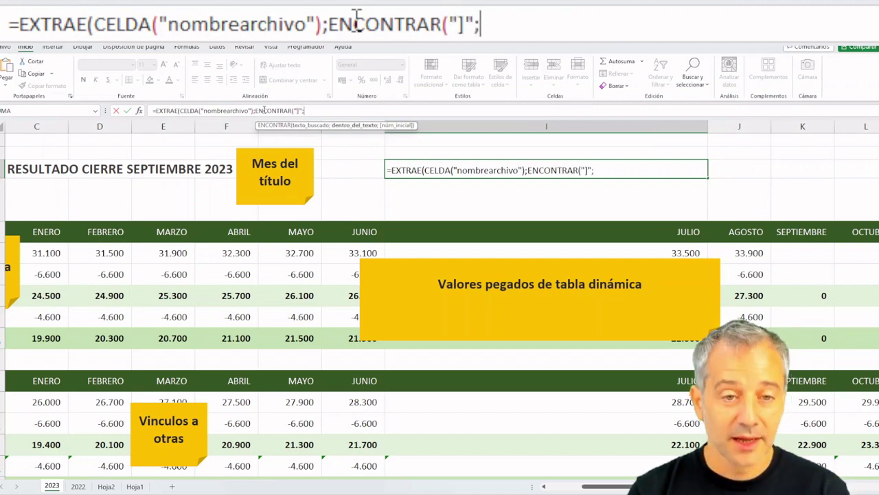
{"action": "type", "text": "CELDA(\"nombrearchivo\")"}
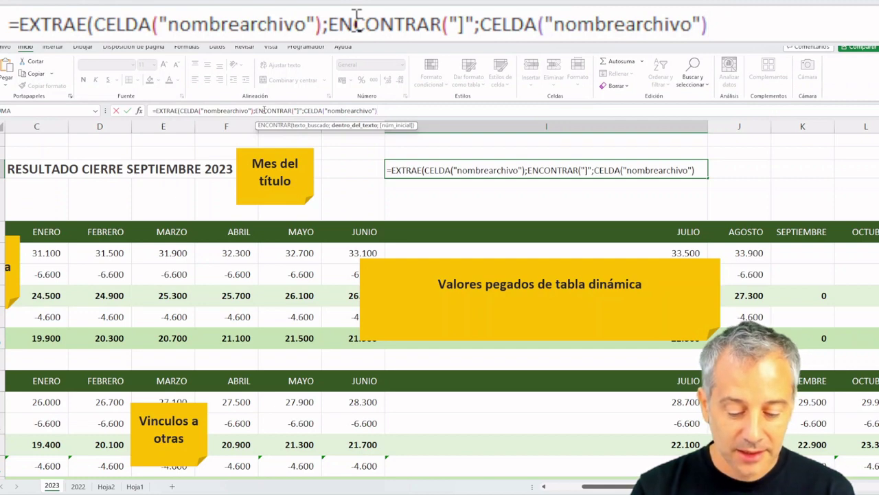
{"action": "type", "text": "))+1"}
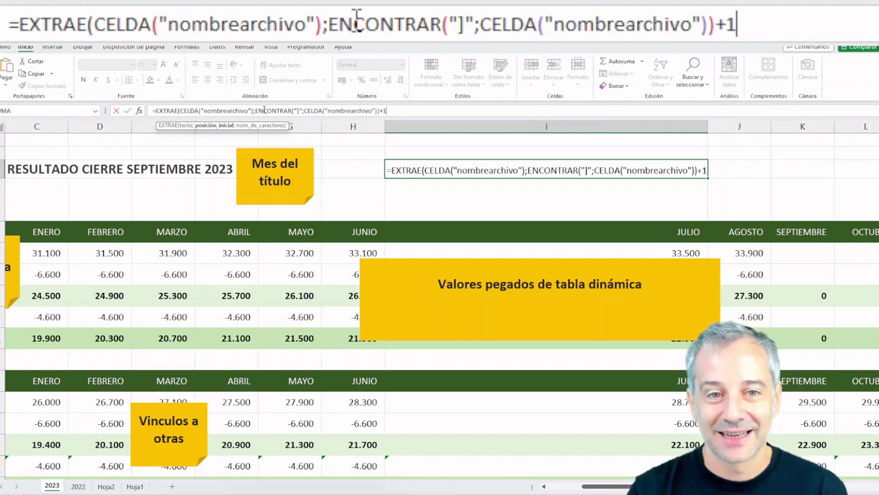
{"action": "type", "text": ";"}
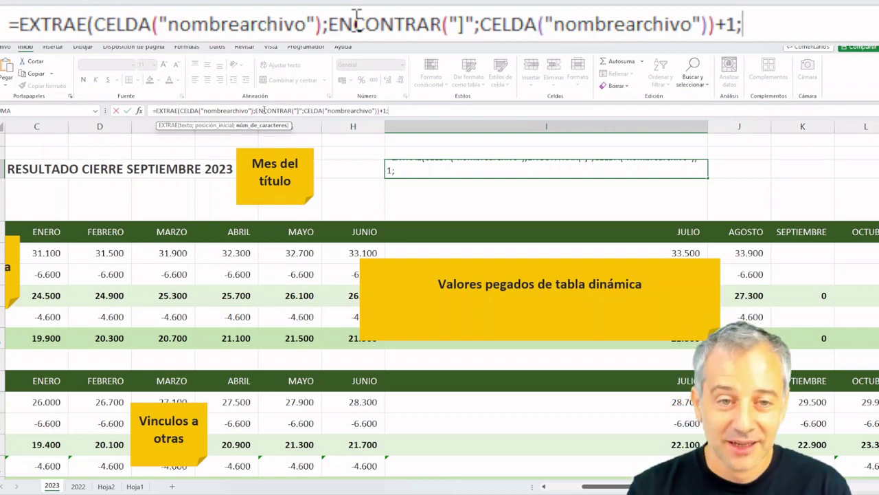
{"action": "type", "text": "100"}
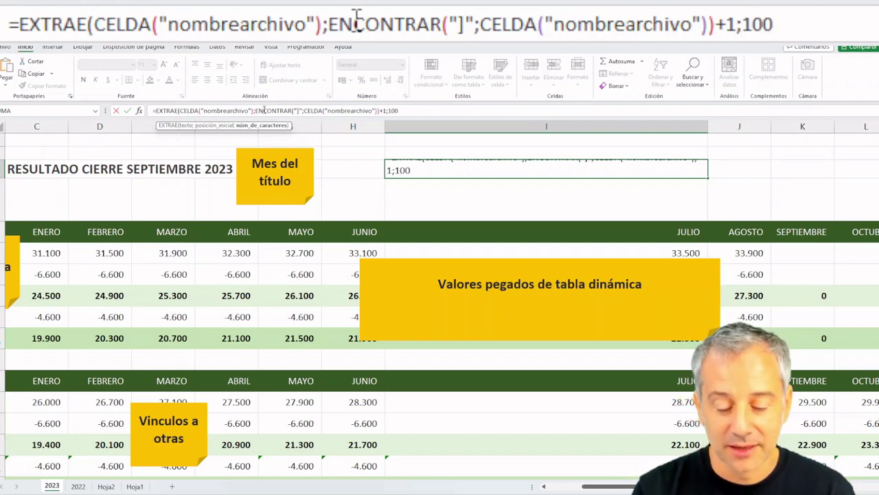
{"action": "key", "text": "Return"}
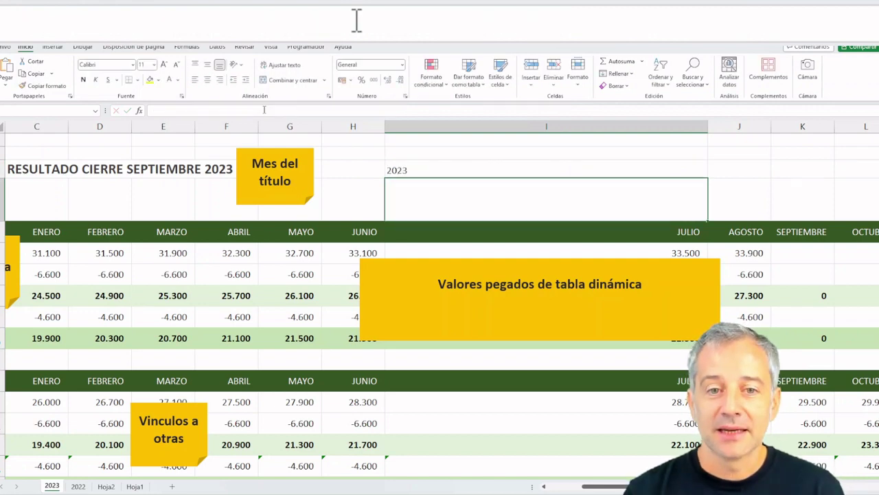
Rename the 2023 sheet tab to 2024 so the I3 formula shows 2024, then return to column A.
{"action": "left_click", "coordinate": [404, 167]}
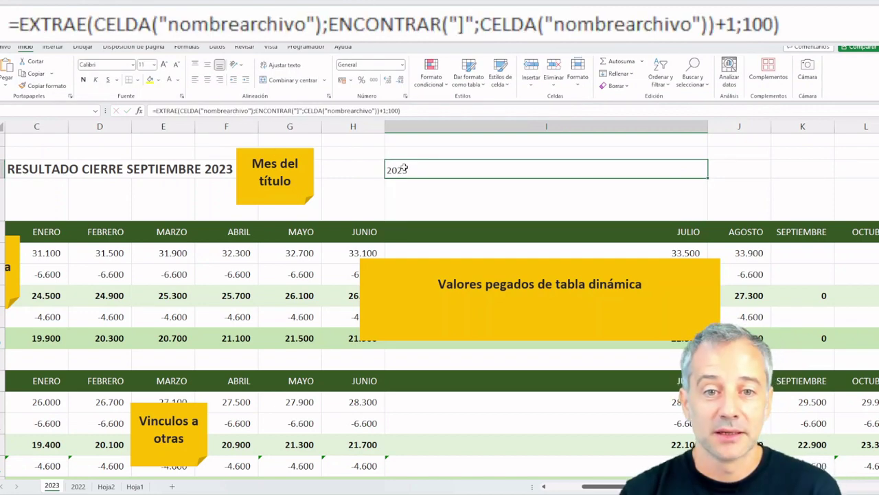
{"action": "double_click", "coordinate": [55, 486]}
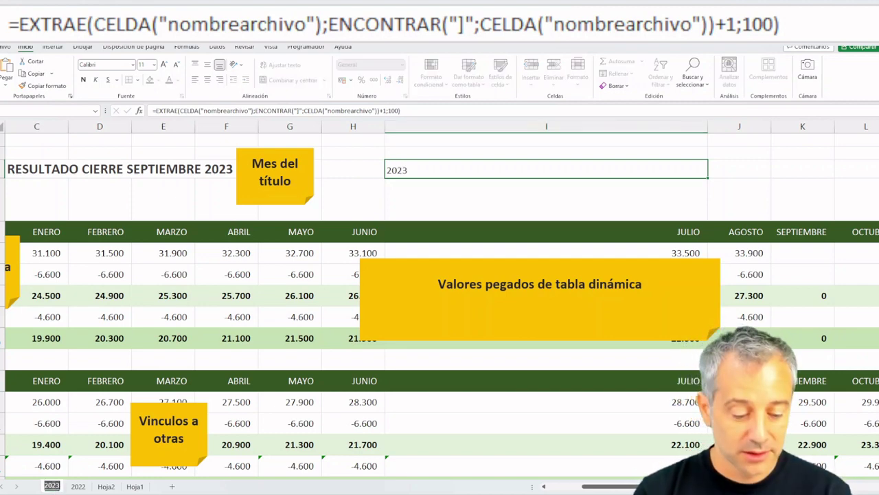
{"action": "type", "text": "2024"}
{"action": "key", "text": "Return"}
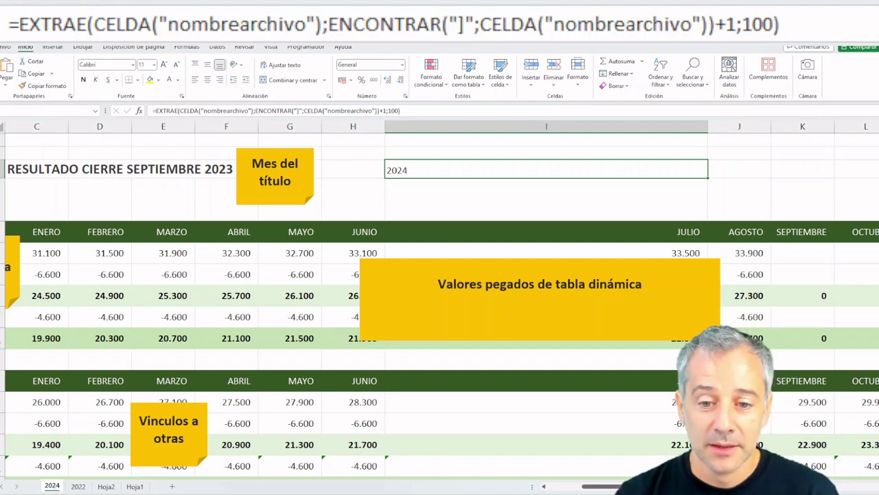
{"action": "left_click", "coordinate": [565, 489]}
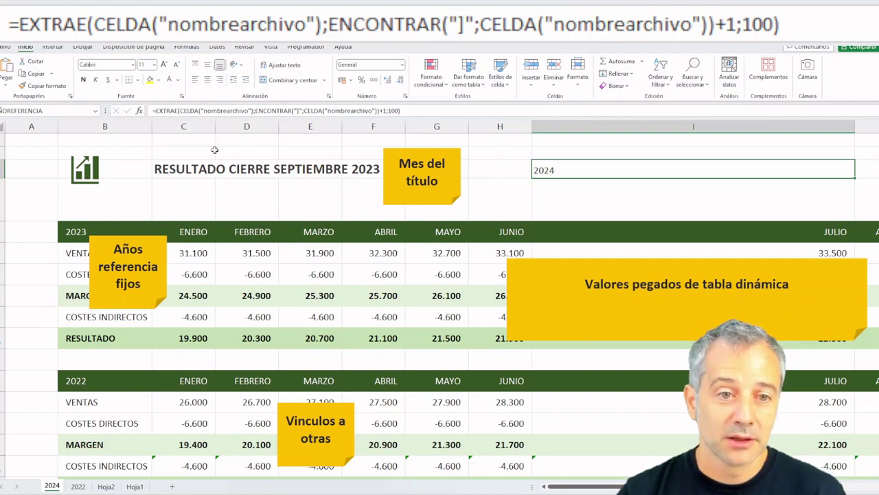
Change the title to ="RESULTADO CIERRE SEPTIEMBRE " & AÑOREFERENCIA, replacing the hard-coded 2023.
{"action": "left_click", "coordinate": [185, 171]}
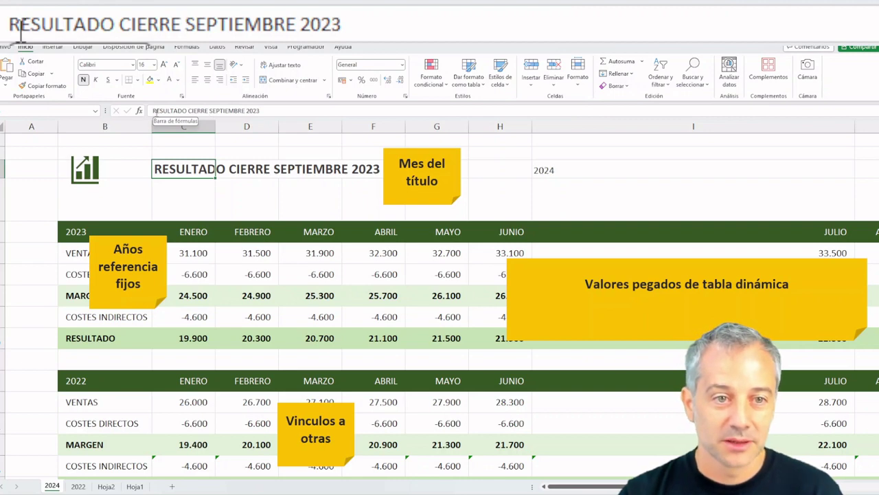
{"action": "left_click", "coordinate": [152, 111]}
{"action": "type", "text": "="}
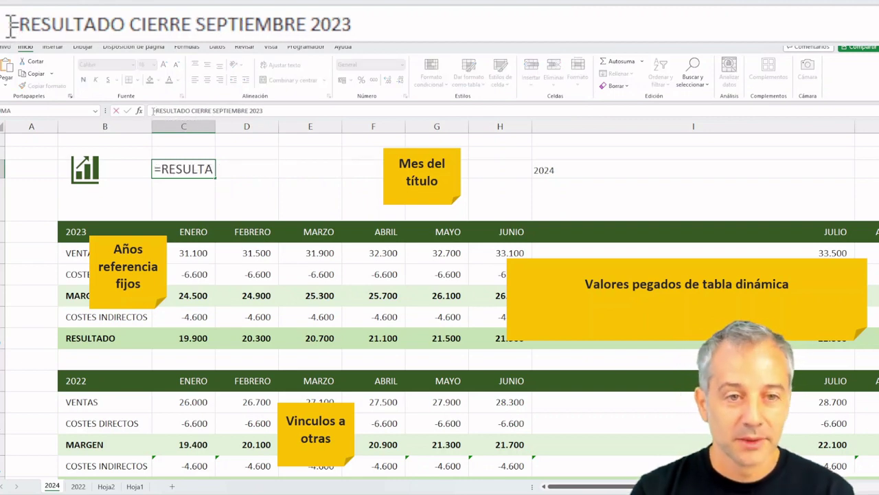
{"action": "type", "text": "\""}
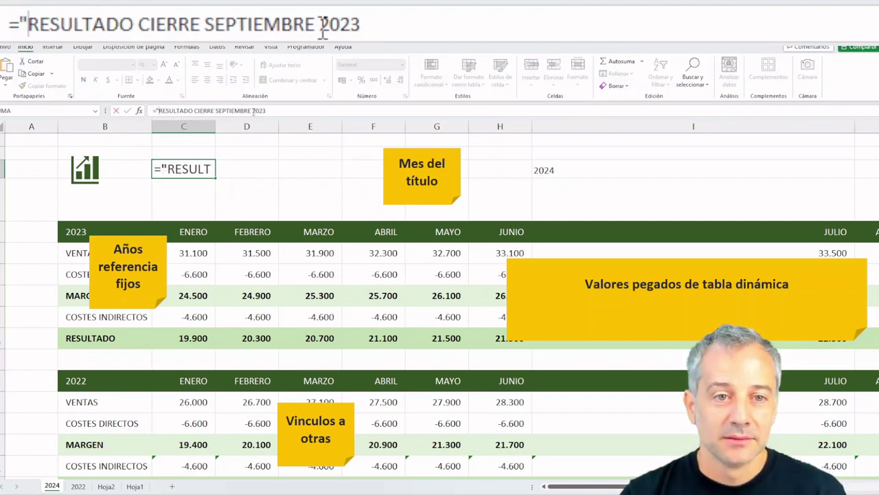
{"action": "left_click", "coordinate": [320, 25]}
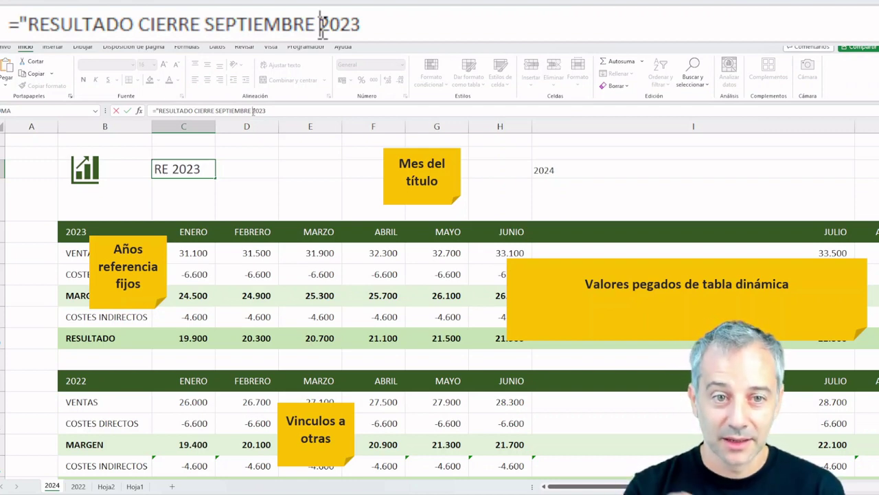
{"action": "type", "text": "\" &"}
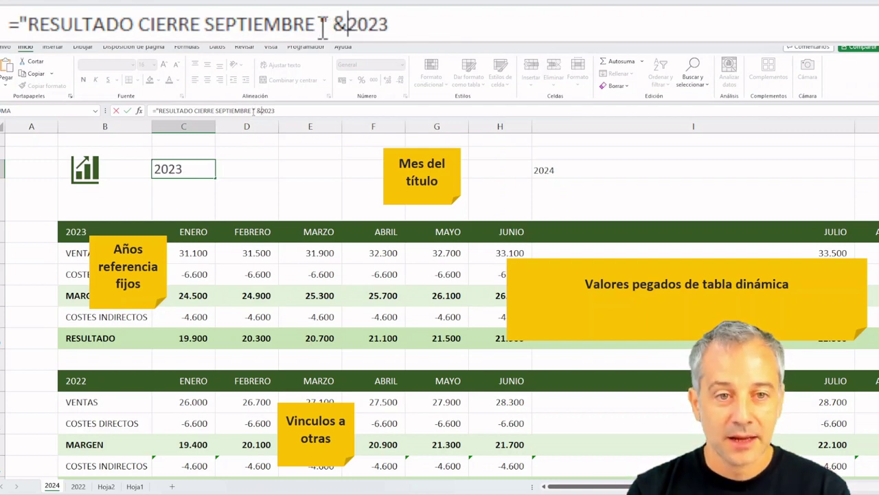
{"action": "key", "text": "Delete"}
{"action": "key", "text": "Delete"}
{"action": "key", "text": "Delete"}
{"action": "key", "text": "Delete"}
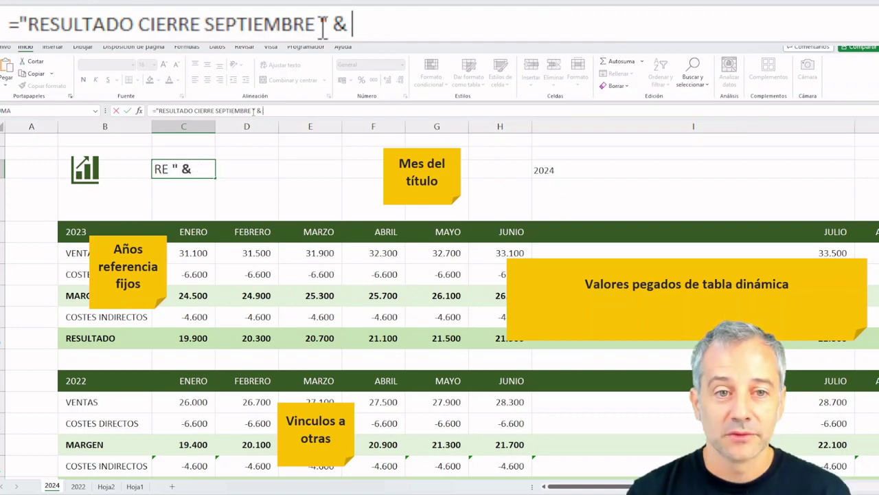
{"action": "type", "text": "AÑO"}
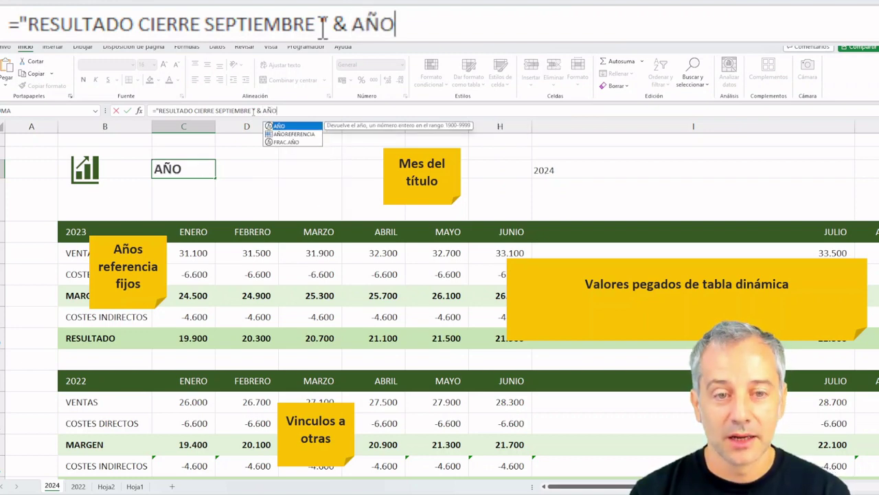
{"action": "key", "text": "Down"}
{"action": "key", "text": "Tab"}
{"action": "key", "text": "Return"}
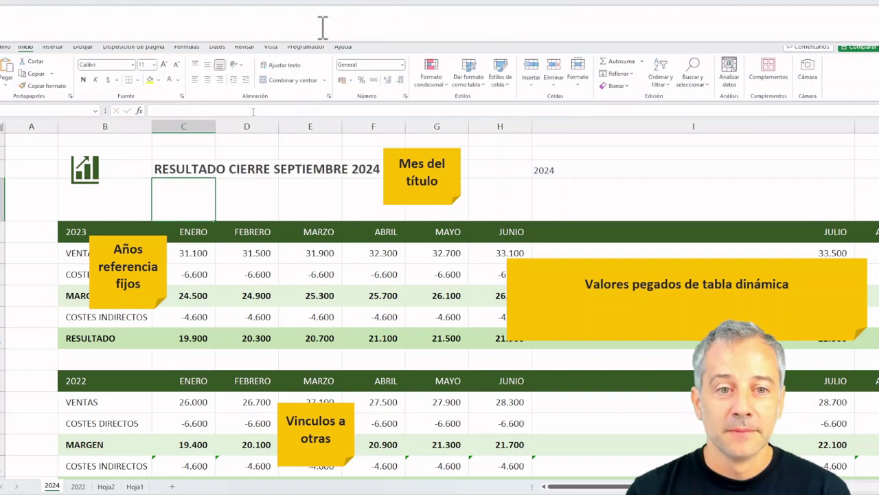
Move the Mes del título note to the right and recheck the title formula.
{"action": "left_click", "coordinate": [464, 159]}
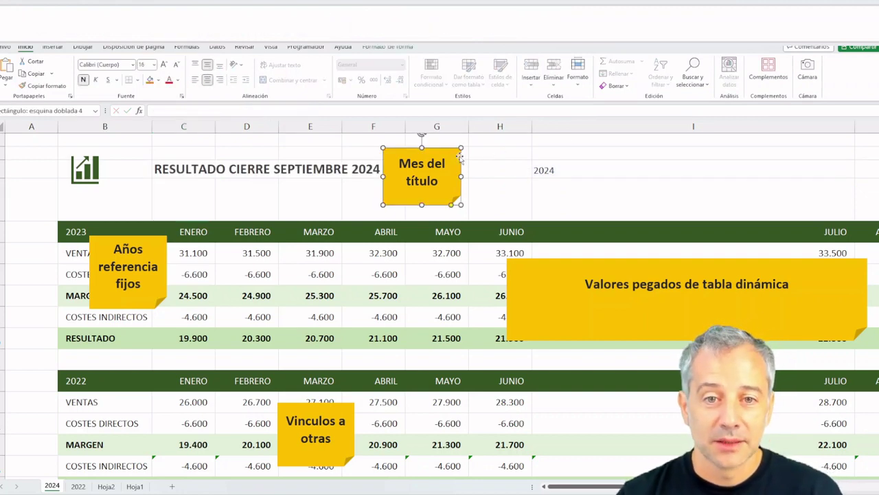
{"action": "left_click_drag", "start_coordinate": [463, 158], "coordinate": [502, 152]}
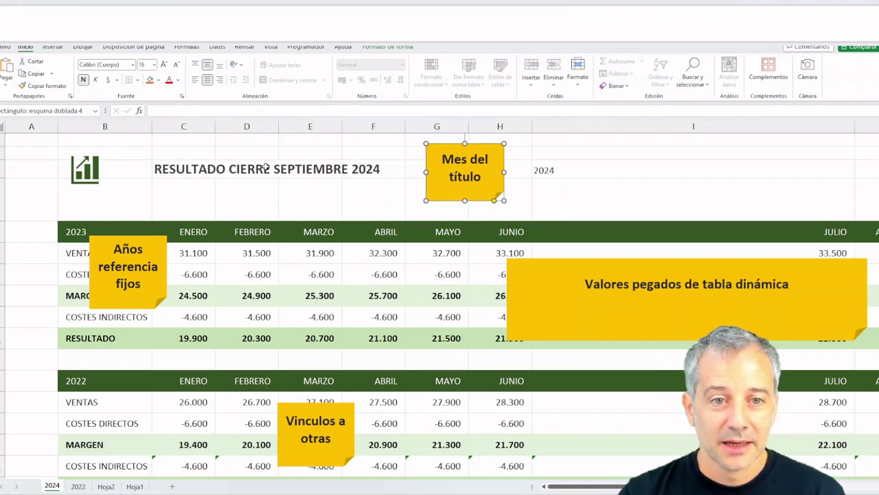
{"action": "left_click", "coordinate": [193, 169]}
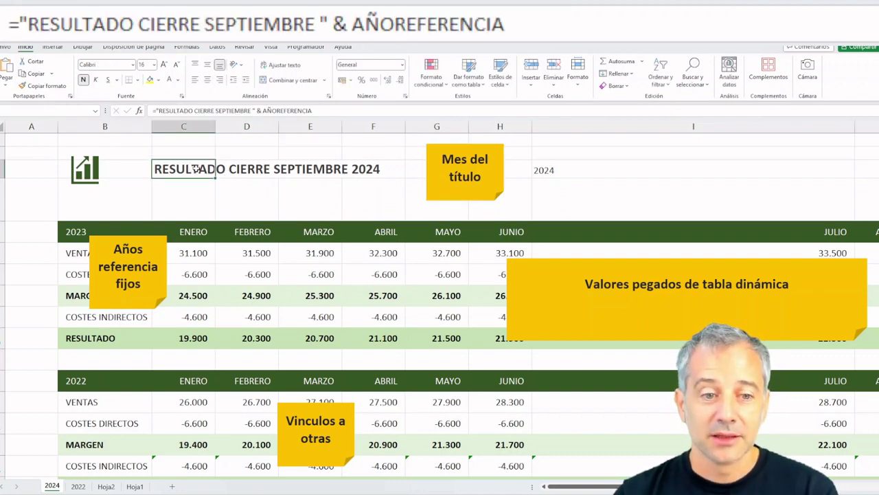
{"action": "left_click", "coordinate": [81, 231]}
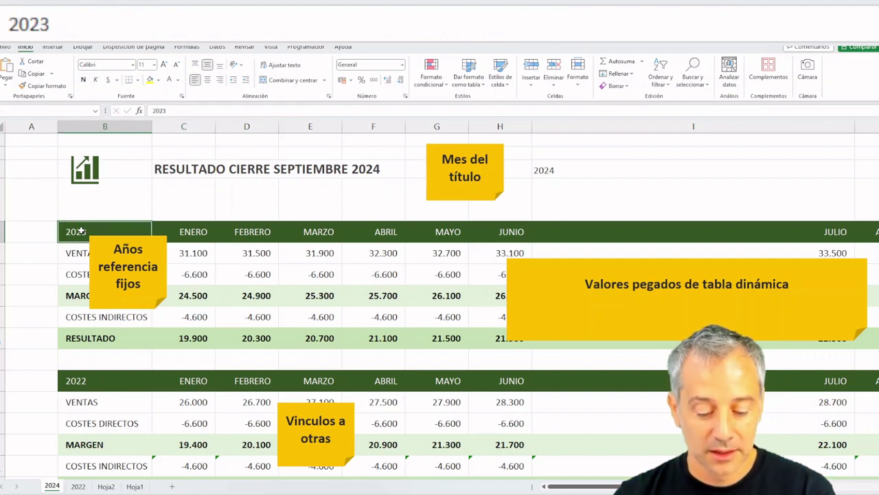
Set the year headers to =AÑOREFERENCIA (2024) and =AÑOREFERENCIA-1 (2023); delete the Años referencia fijos note.
{"action": "type", "text": "="}
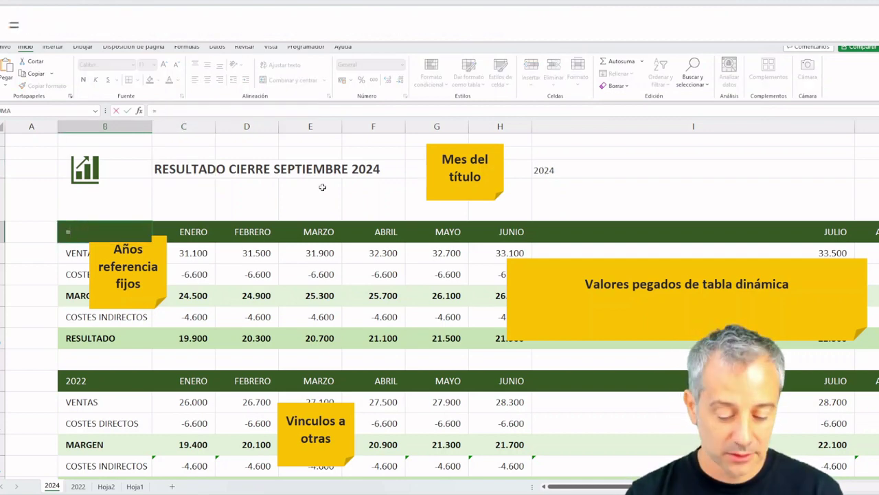
{"action": "type", "text": "AÑORE"}
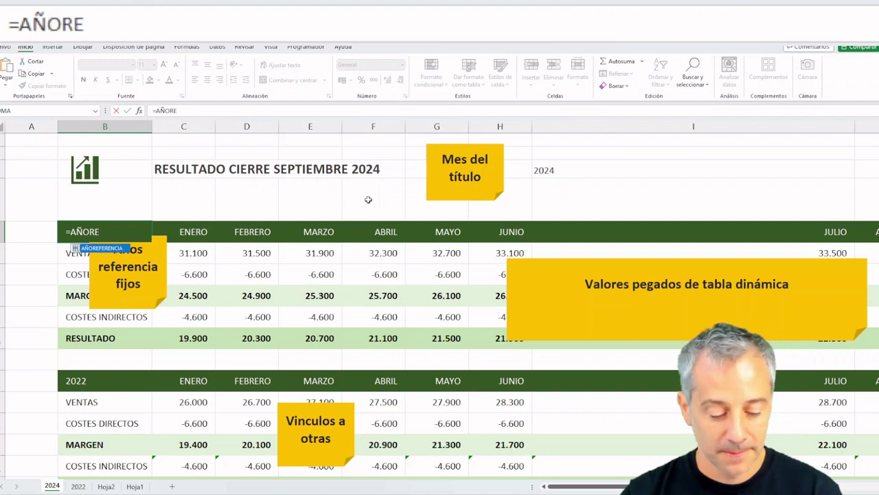
{"action": "key", "text": "Tab"}
{"action": "key", "text": "Return"}
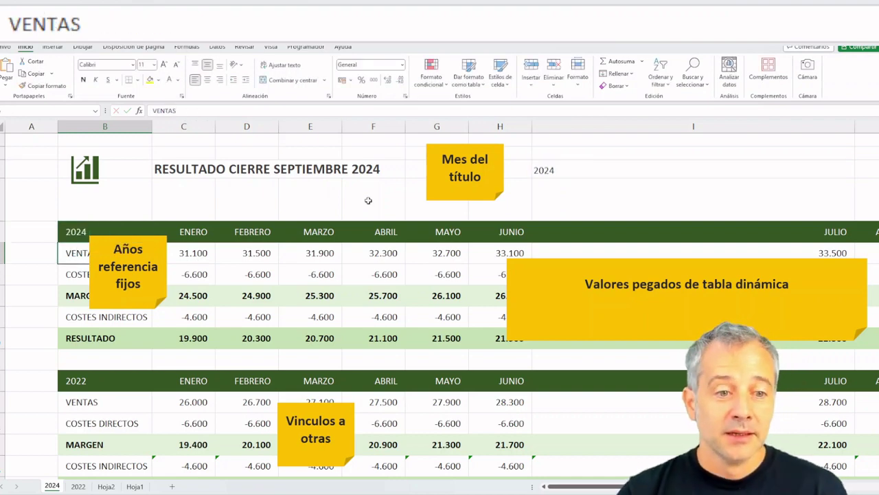
{"action": "left_click", "coordinate": [98, 380]}
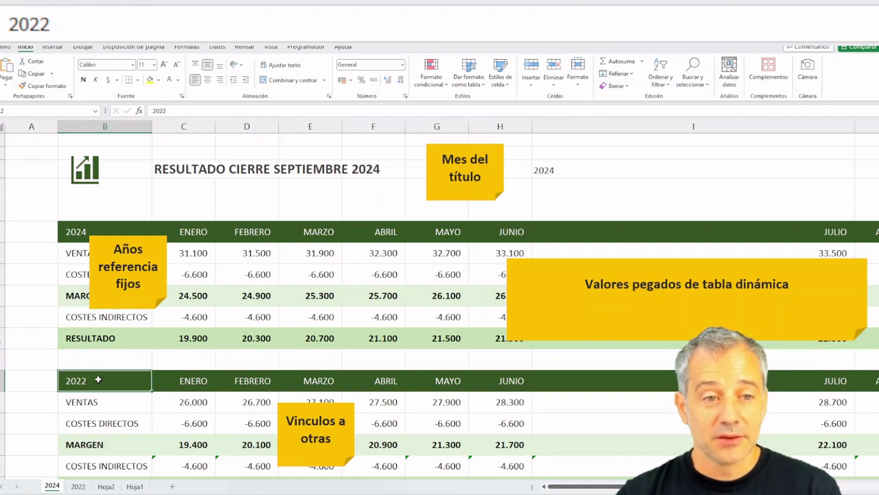
{"action": "type", "text": "=AÑOR"}
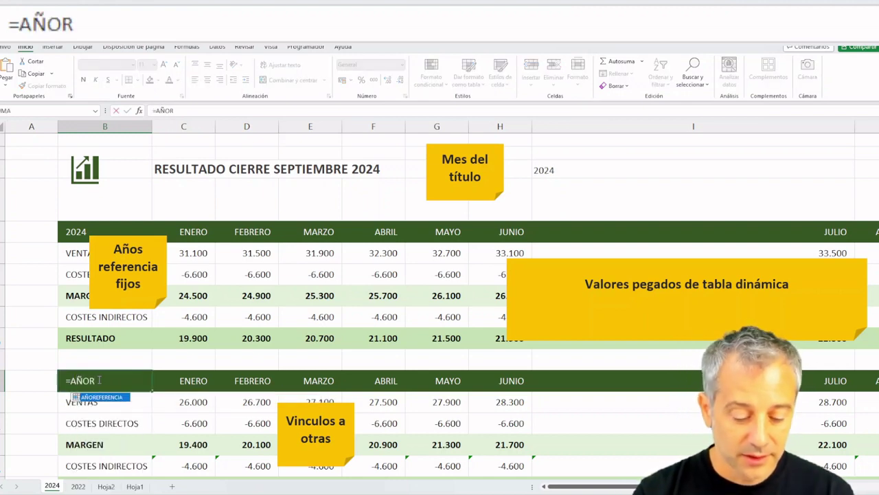
{"action": "key", "text": "Tab"}
{"action": "type", "text": "-1"}
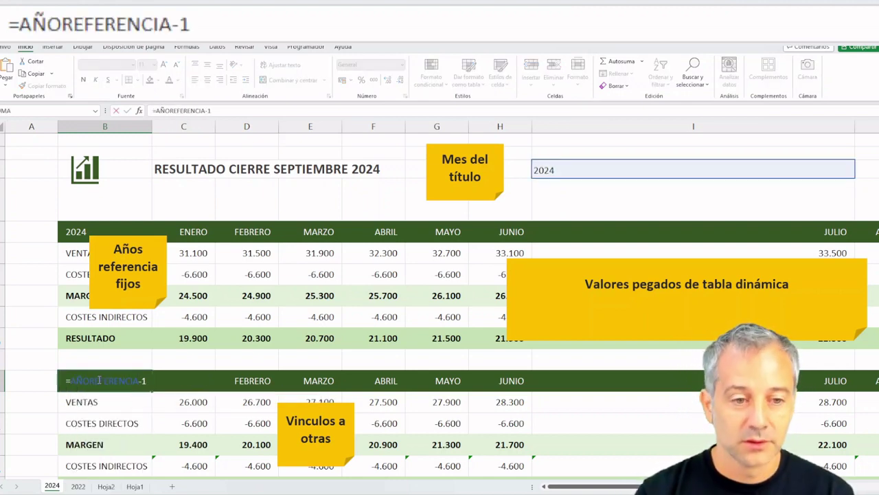
{"action": "key", "text": "Return"}
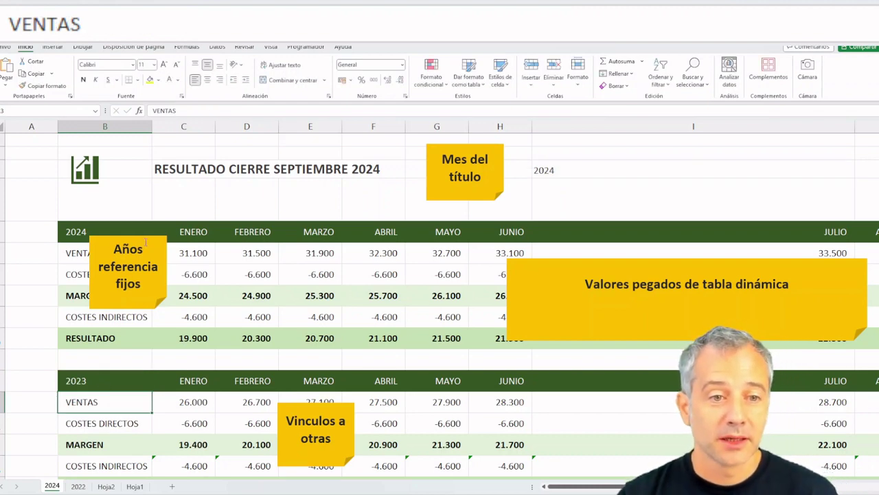
{"action": "left_click", "coordinate": [144, 241]}
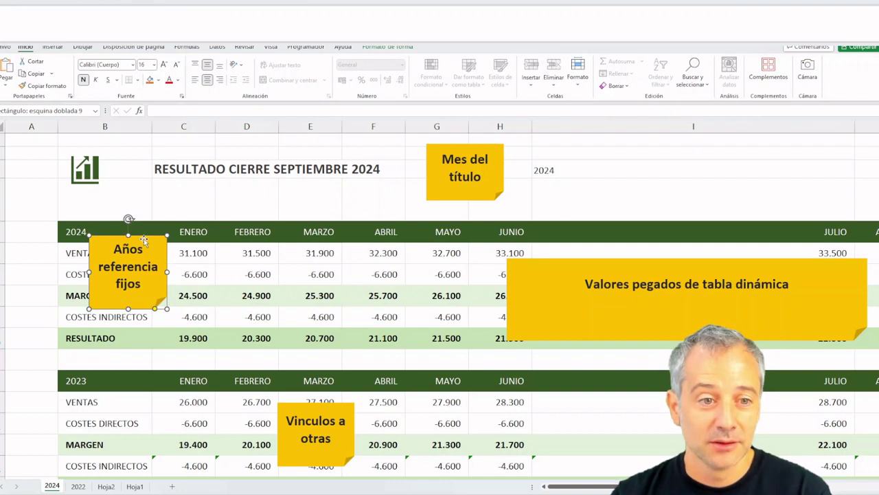
{"action": "key", "text": "Delete"}
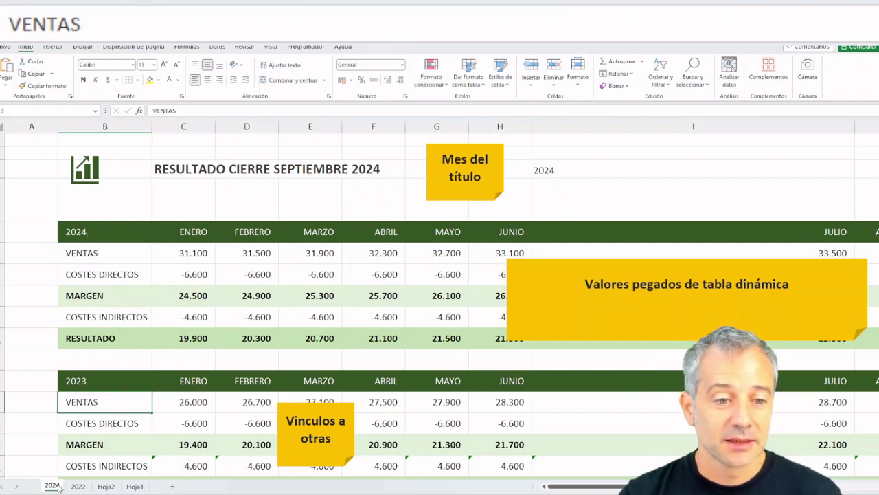
Rename the 2024 sheet tab back to 2023, then check the title and first year-header formulas.
{"action": "double_click", "coordinate": [52, 486]}
{"action": "type", "text": "2023"}
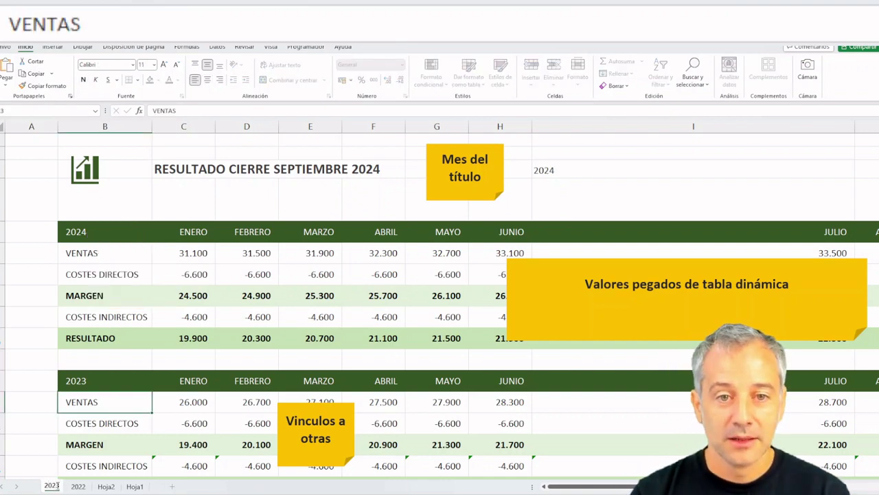
{"action": "key", "text": "Return"}
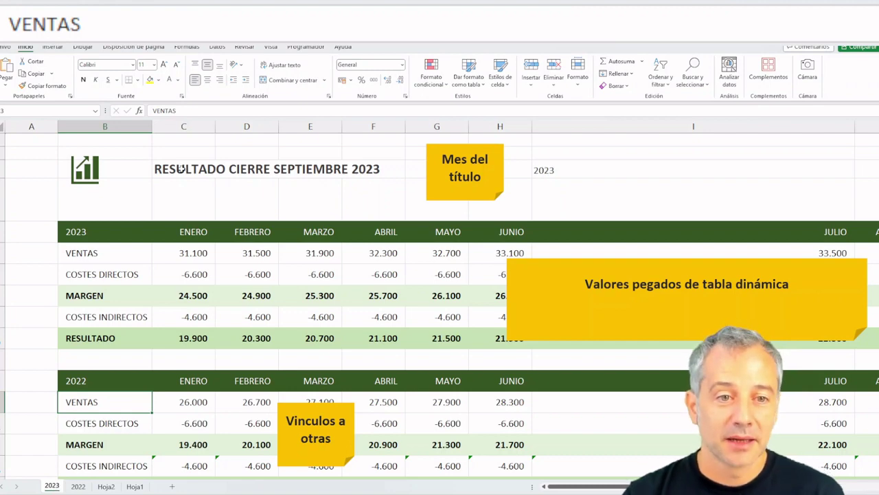
{"action": "left_click", "coordinate": [184, 172]}
{"action": "left_click", "coordinate": [66, 233]}
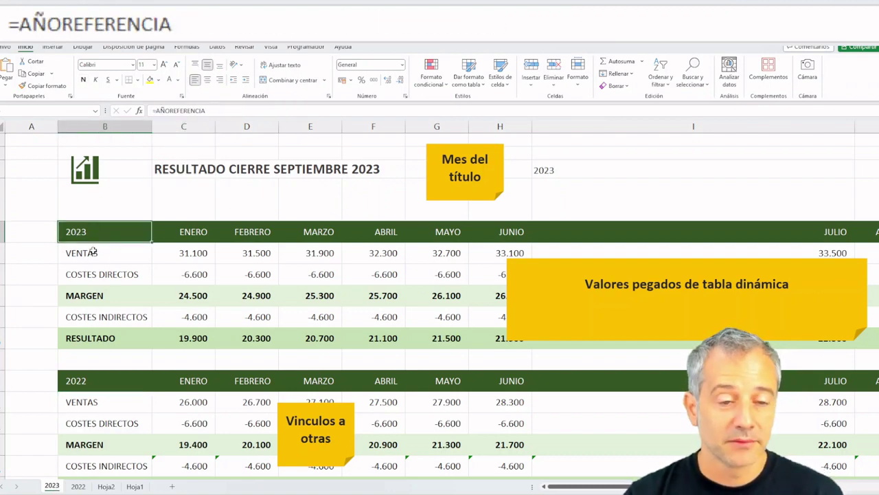